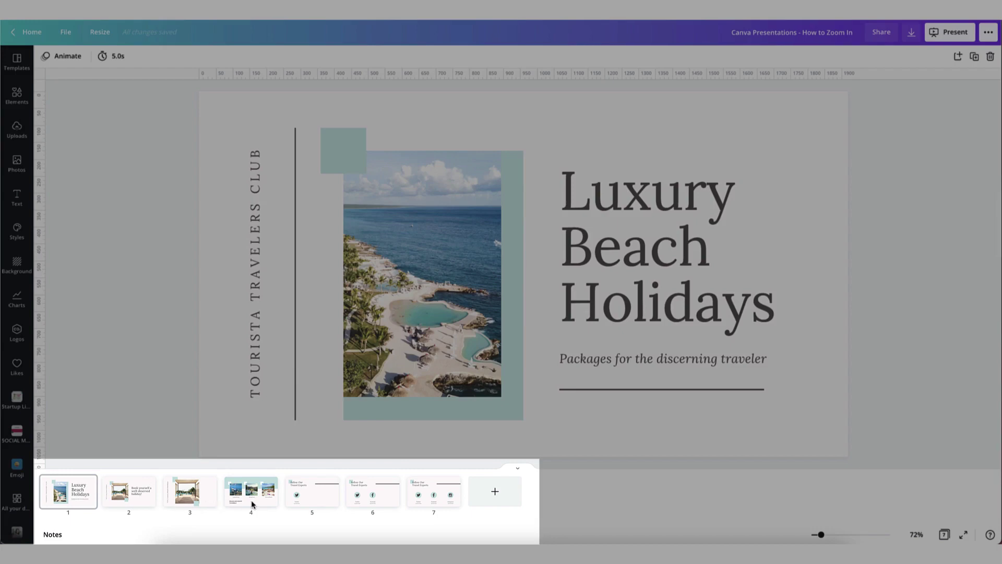
- Switch to the scrolling view and scroll down through all the pages
click(518, 467)
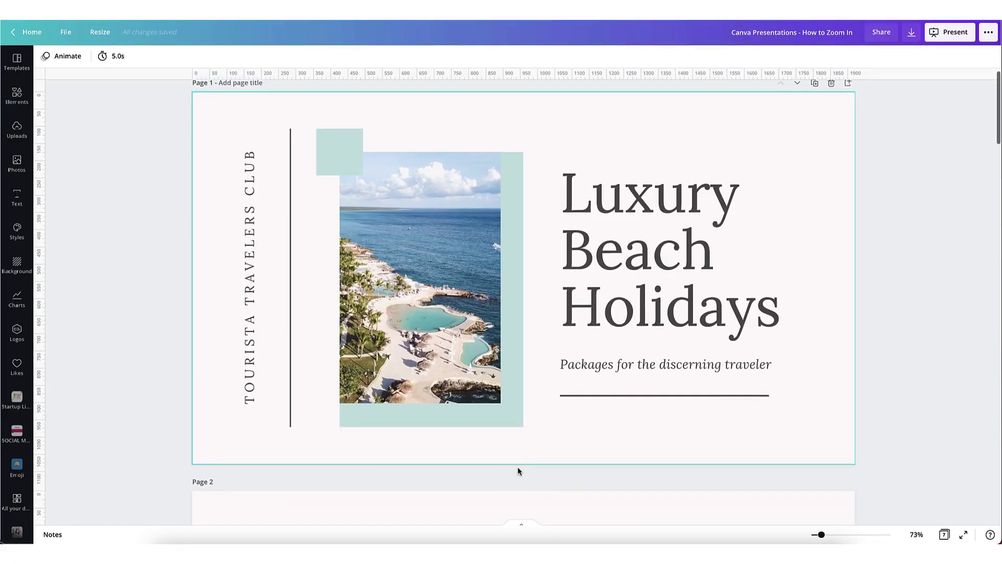
scroll(518, 471, down, 6)
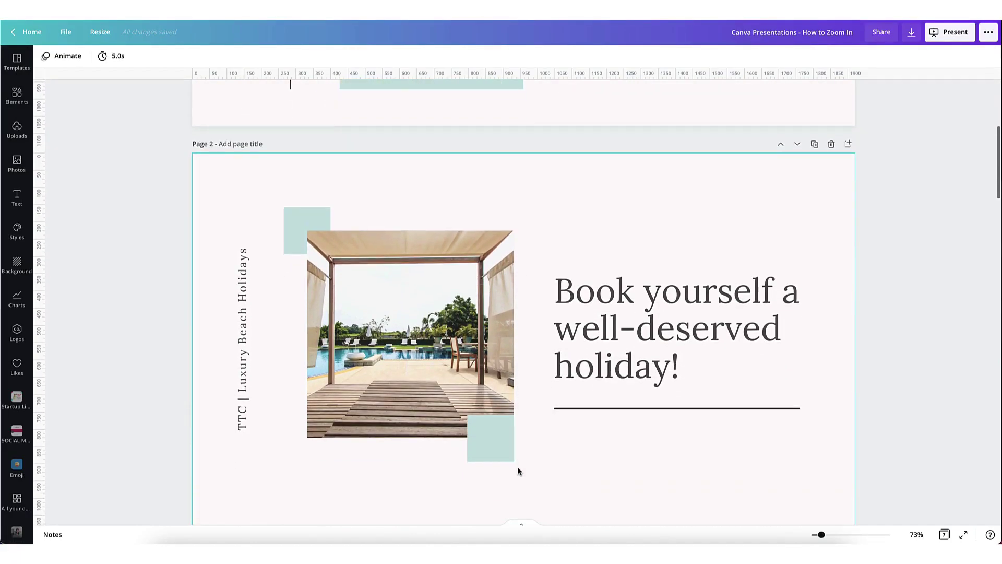
scroll(518, 471, down, 6)
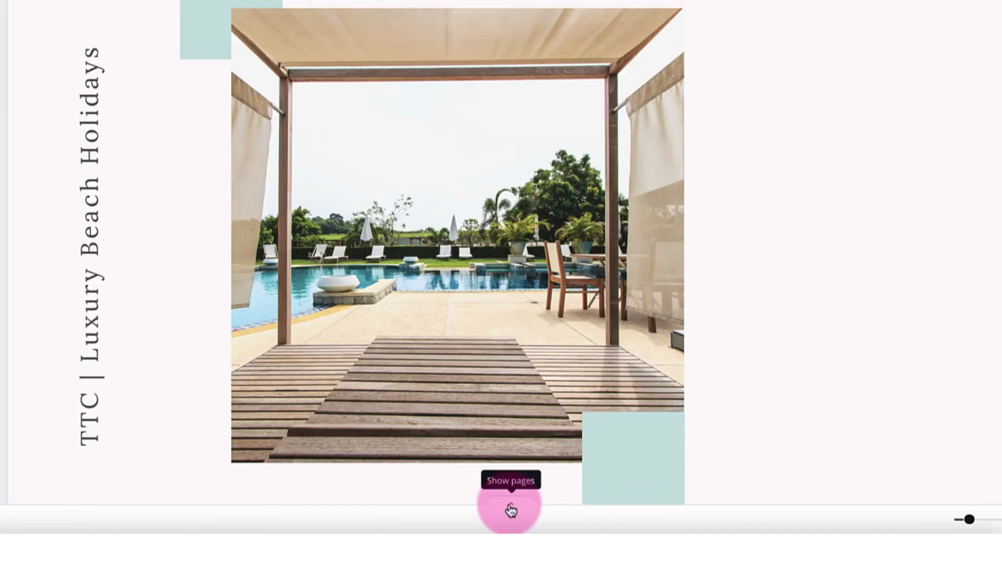
- Restore the page thumbnail strip and step through pages 2, 3 and 4
click(512, 509)
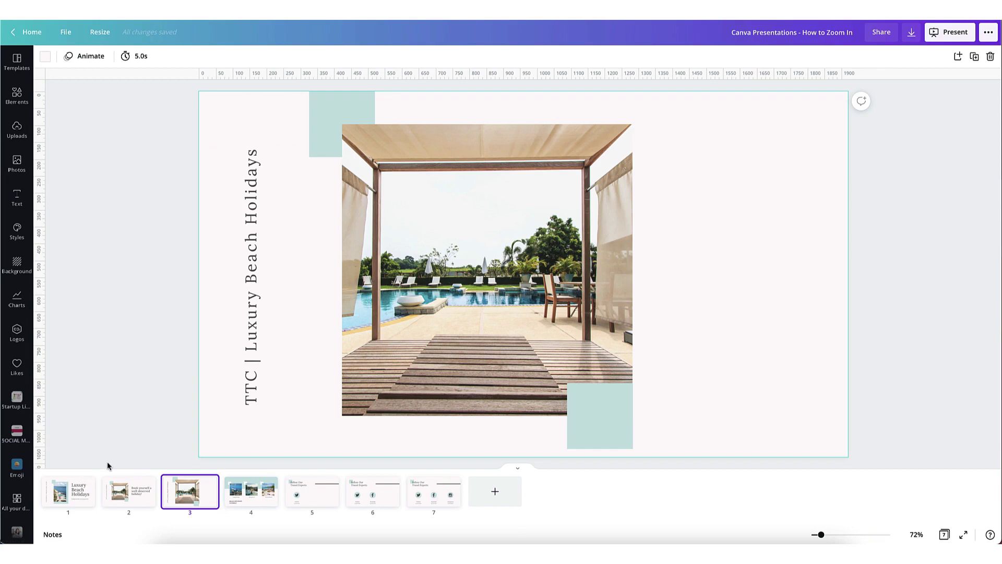
click(138, 500)
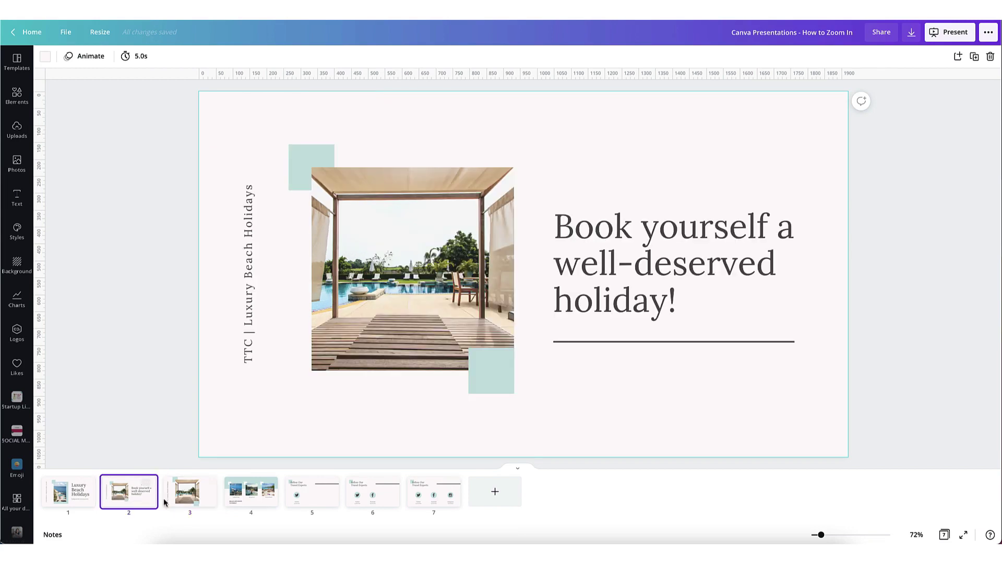
click(184, 500)
click(238, 502)
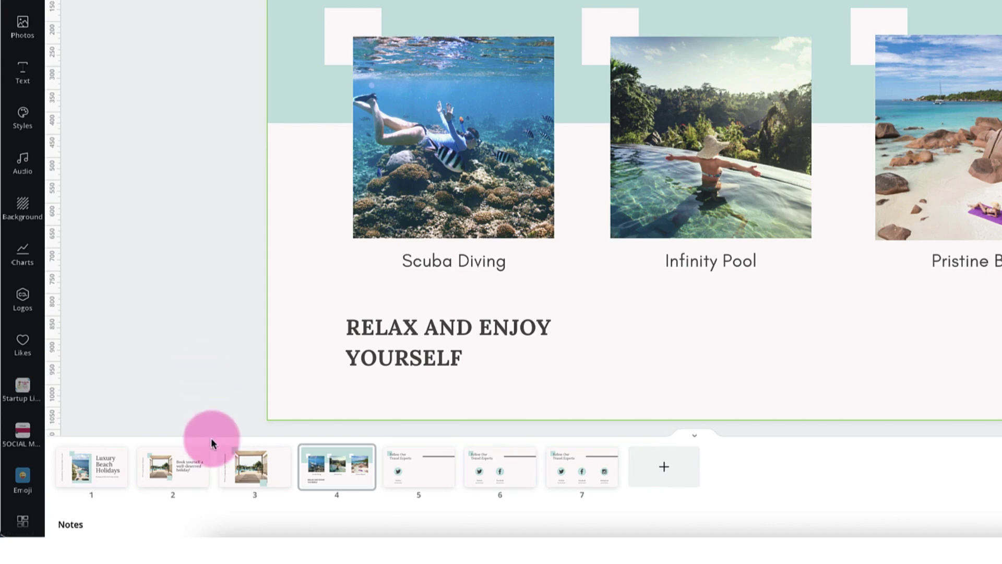
- Insert a blank page between pages 2 and 3, making an eight-page deck
mouse_move(213, 471)
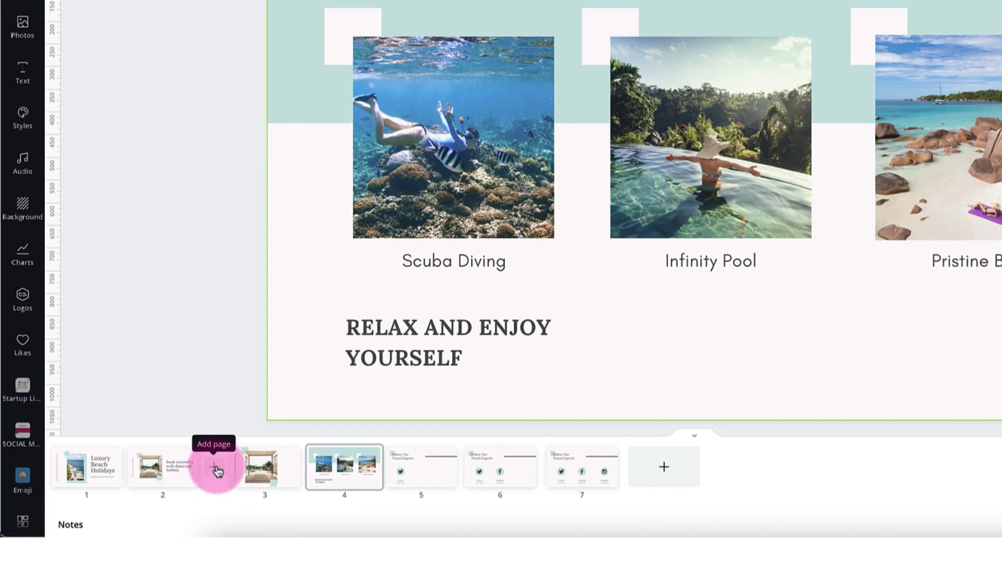
click(215, 469)
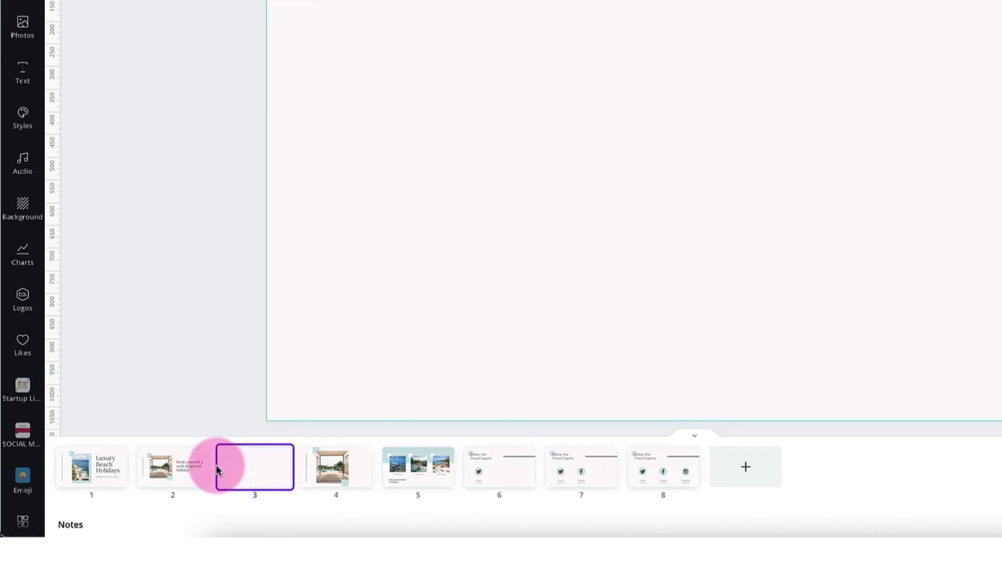
mouse_move(268, 471)
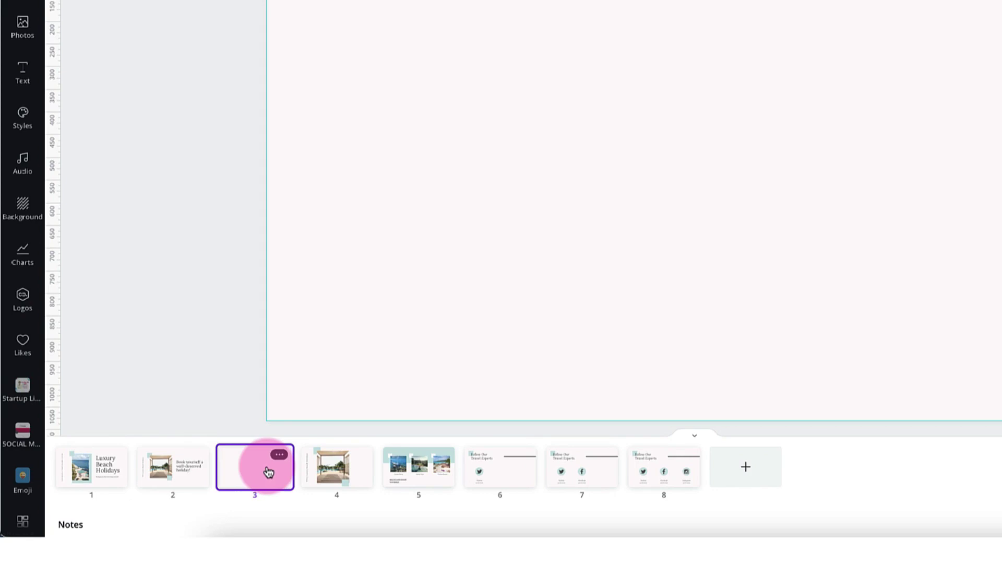
mouse_move(324, 466)
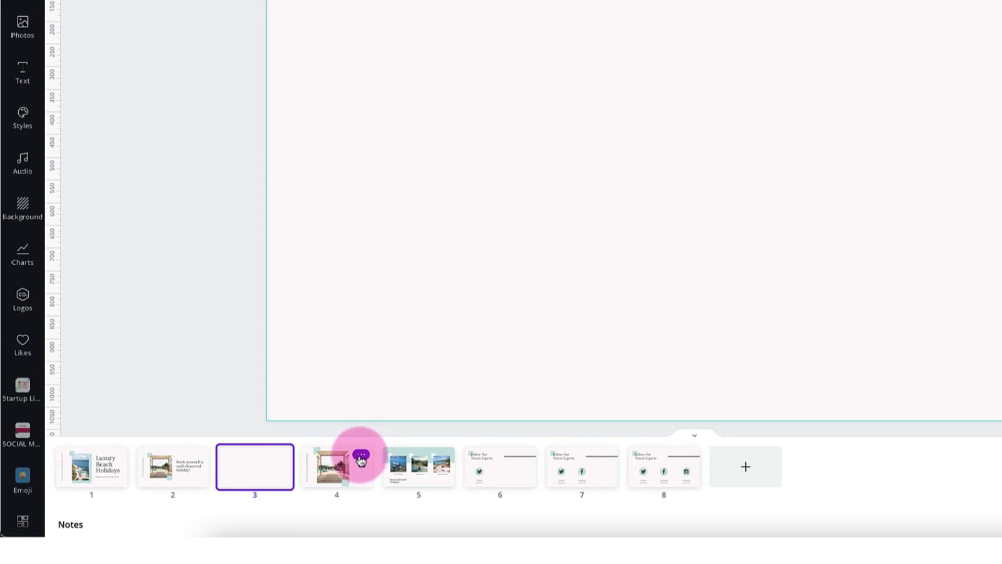
- Duplicate the pergola-photo page as page 5 and open page 5's speaker notes
click(361, 455)
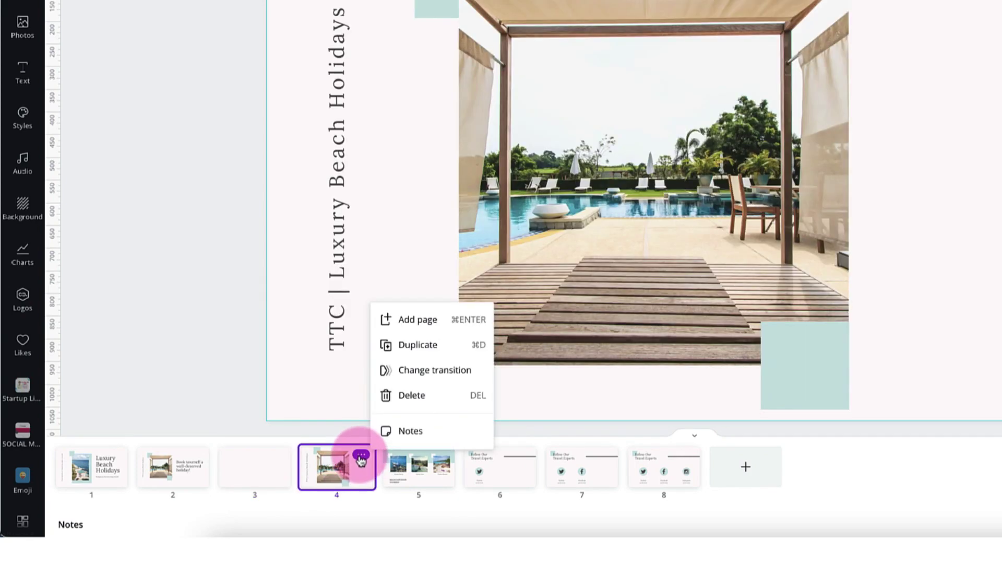
click(413, 347)
click(443, 454)
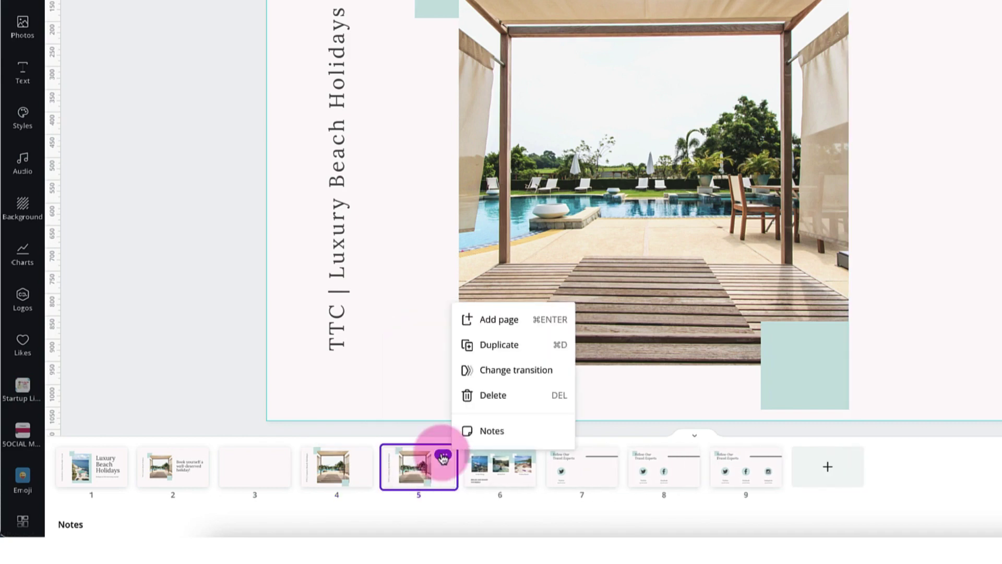
click(480, 433)
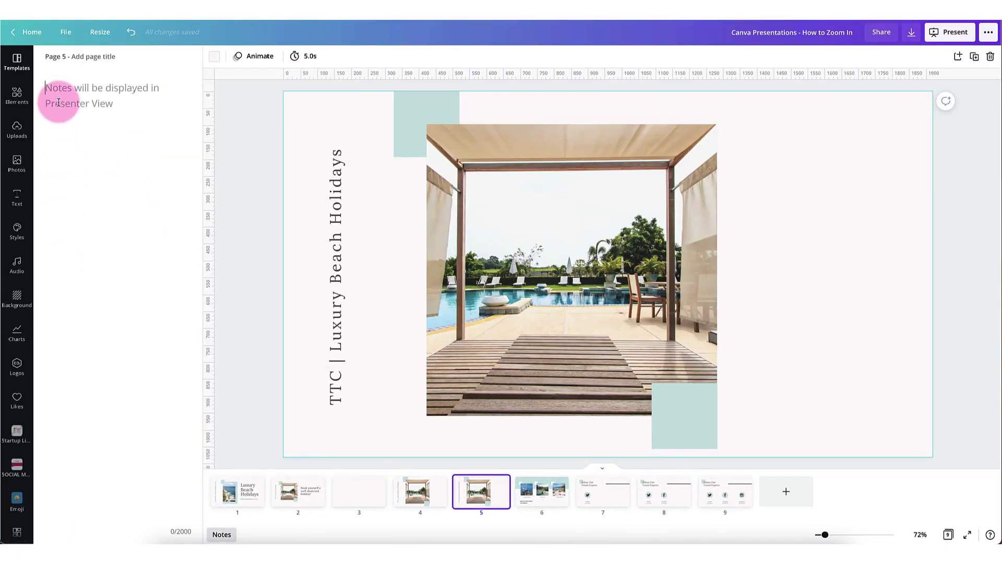
- Close the speaker notes and open the options for page 2, the booking slide
click(218, 536)
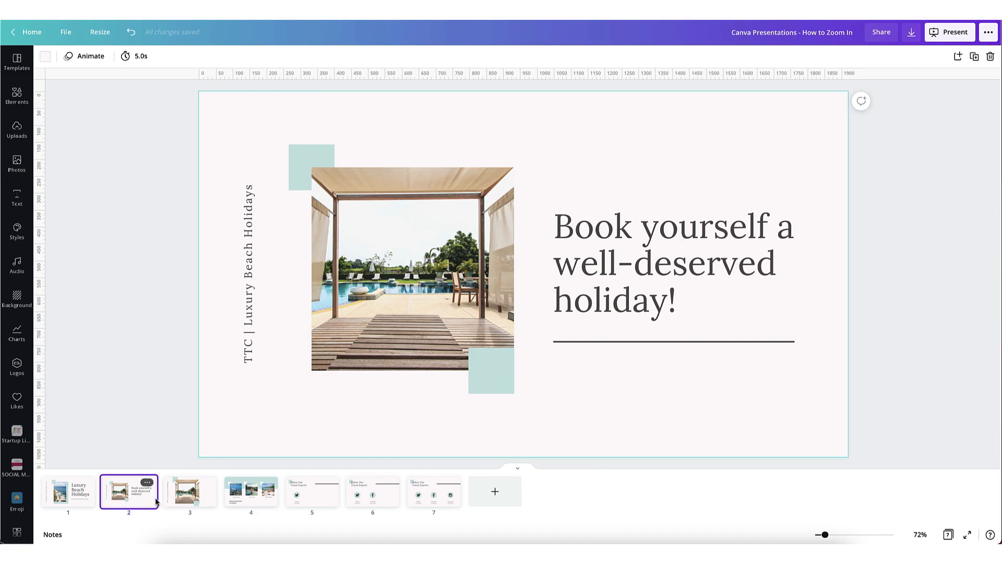
click(176, 501)
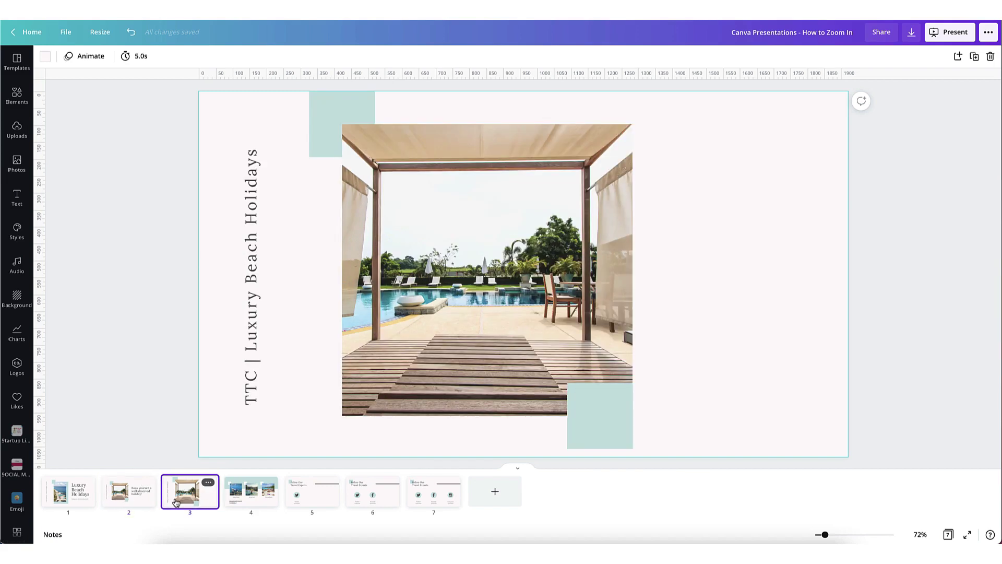
click(147, 500)
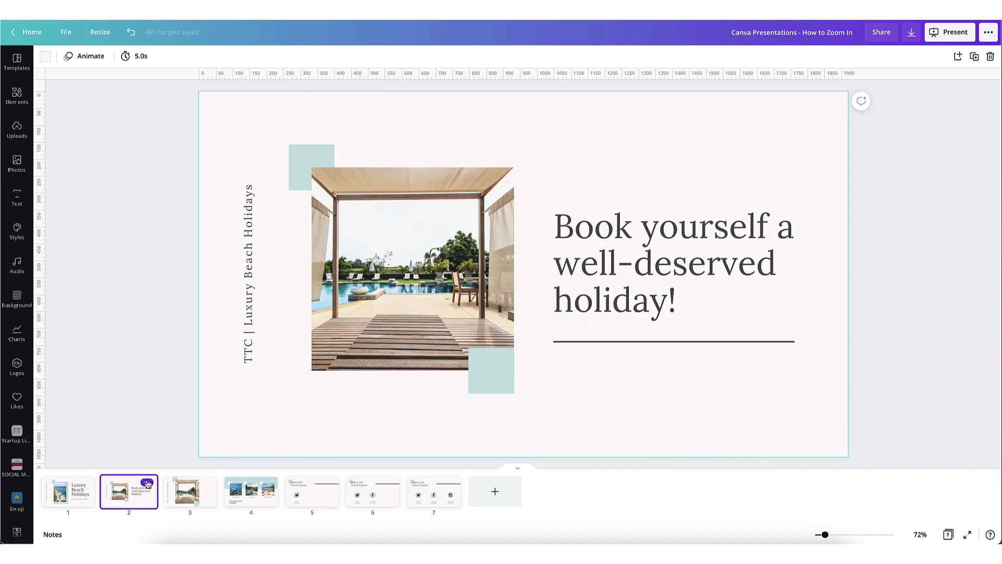
click(148, 484)
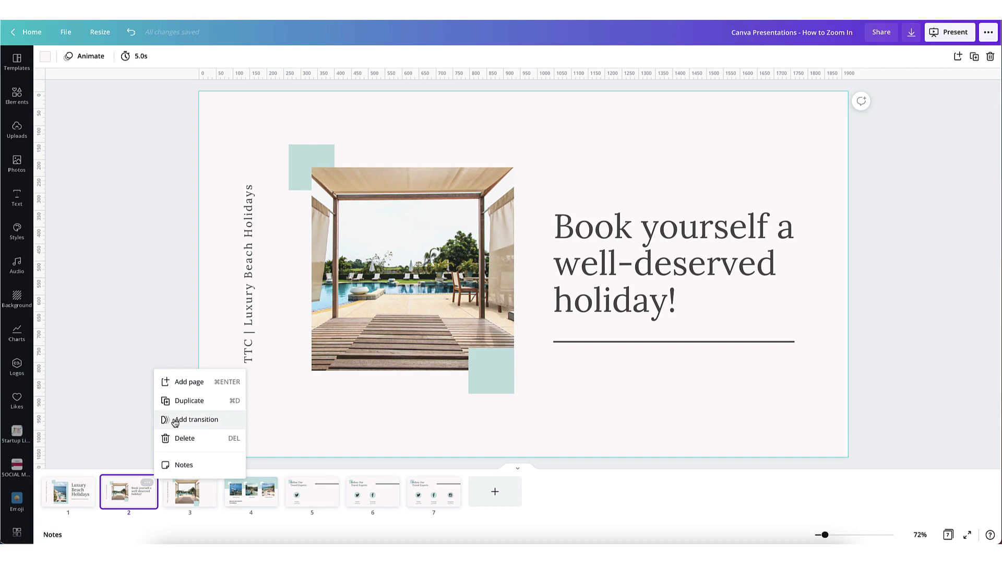
- Give page 2 a Dissolve transition, trying 0.7 and 2 seconds before settling on 0.5
click(175, 420)
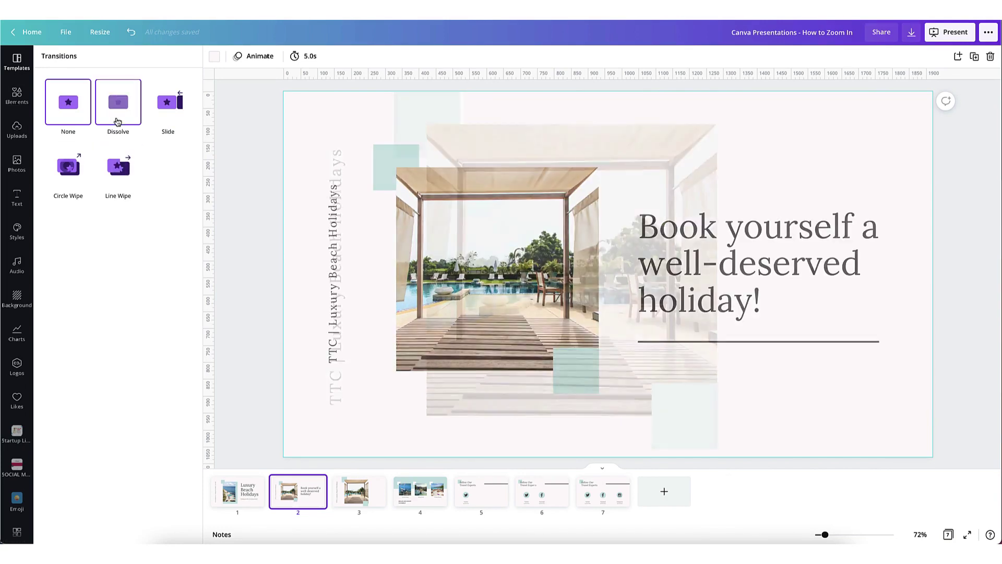
click(120, 104)
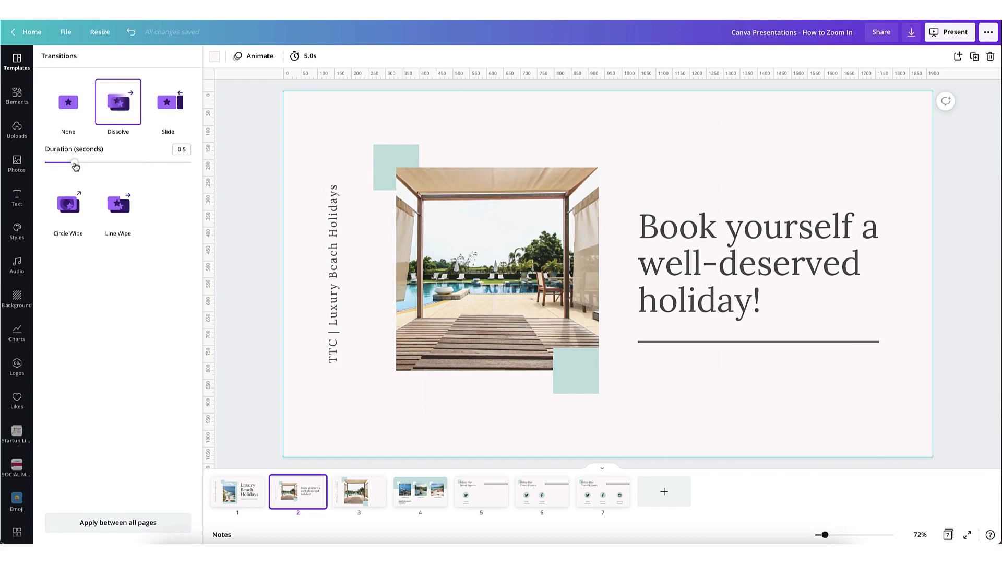
drag(75, 166, 103, 162)
key(Return)
drag(161, 162, 74, 162)
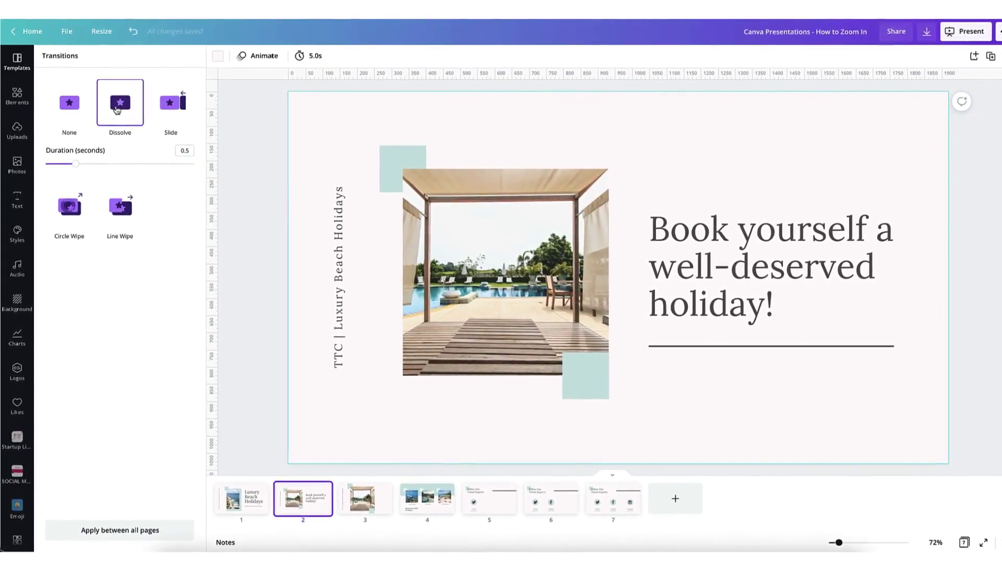
- Try a 0.4-second Slide on page 2 in all four directions, then choose Circle Wipe
click(166, 107)
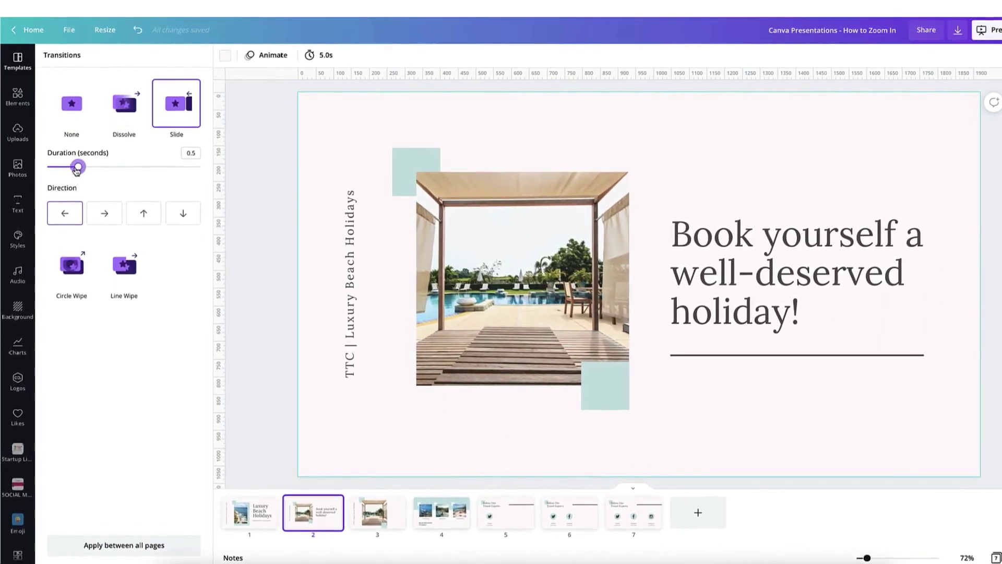
mouse_move(77, 166)
mouse_down()
mouse_move(177, 166)
mouse_move(73, 168)
mouse_up()
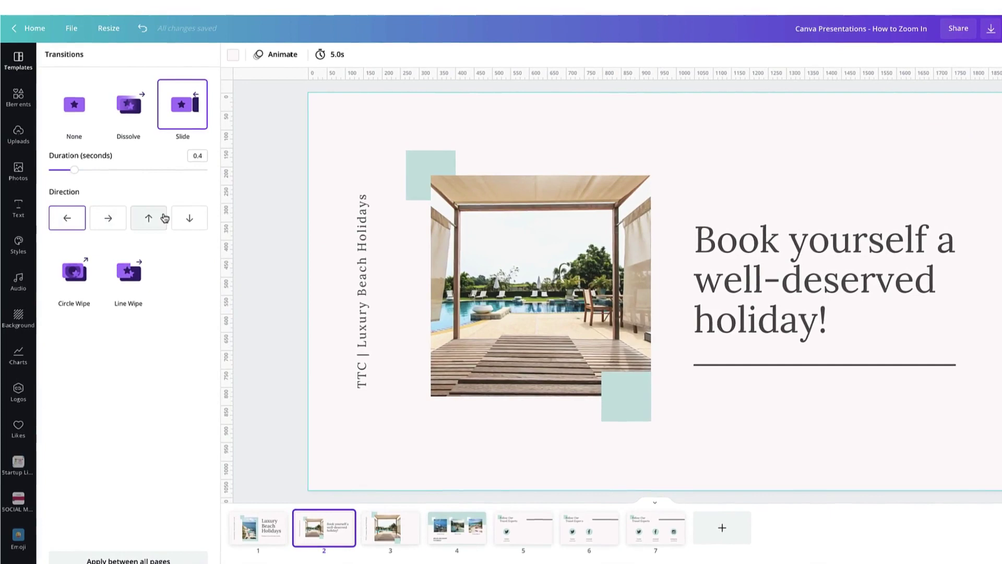
click(67, 219)
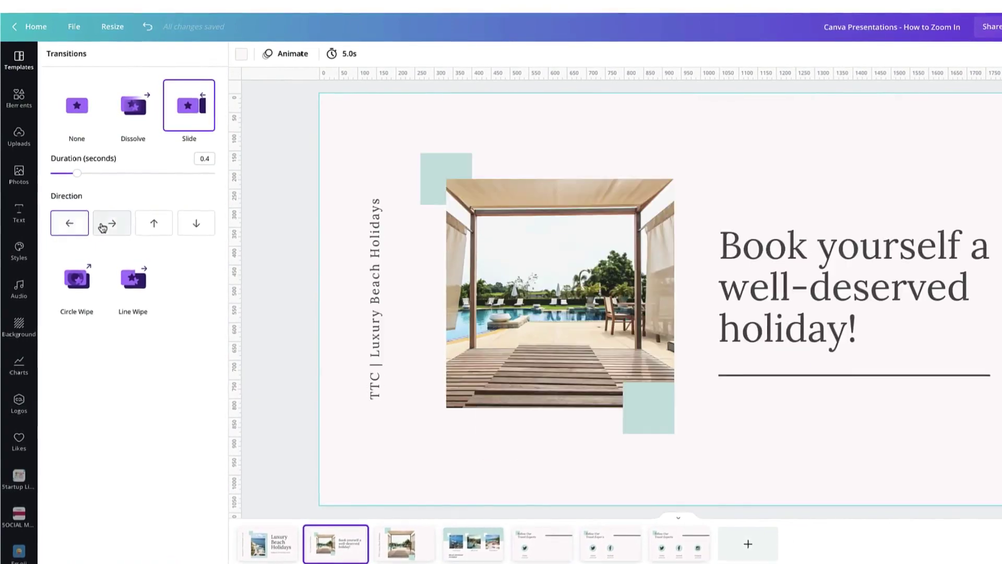
click(107, 226)
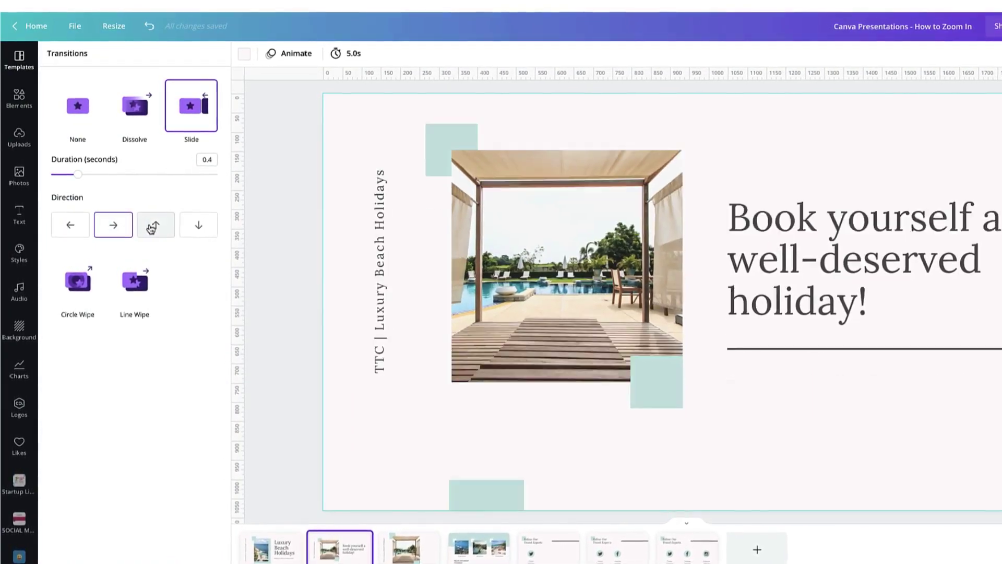
click(151, 228)
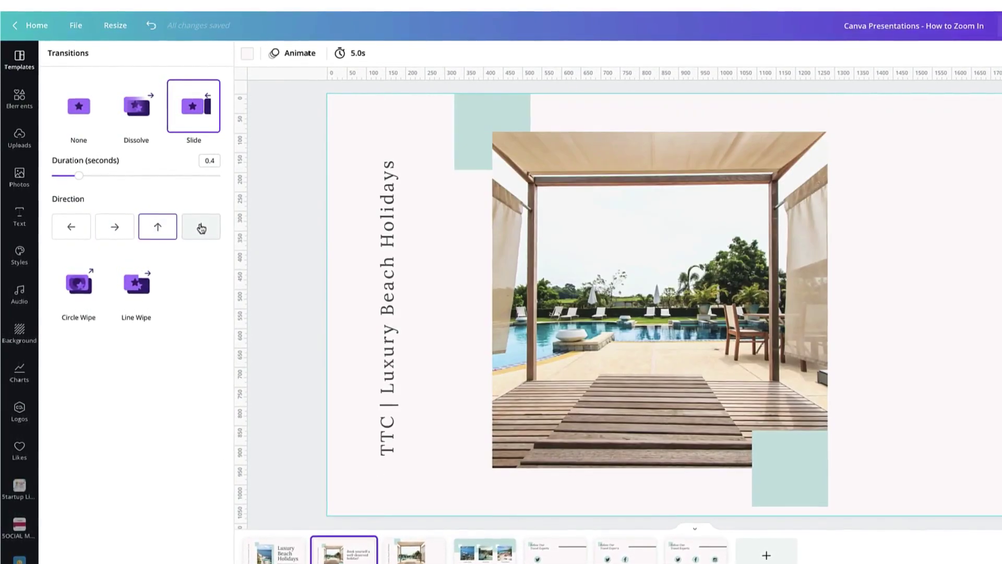
click(202, 228)
click(80, 286)
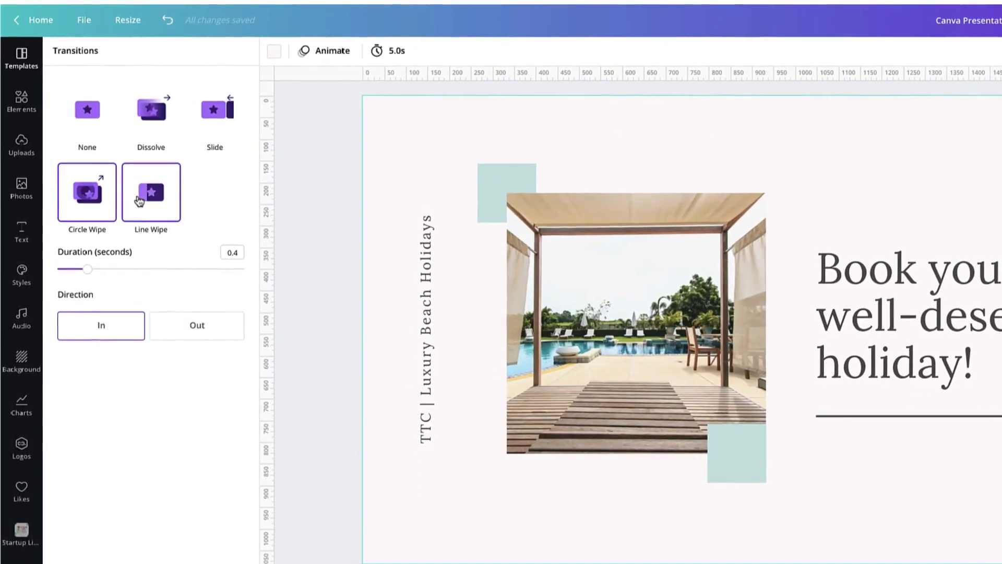
- Change page 2's transition to a rightward Line Wipe lasting 1.3 seconds
click(142, 200)
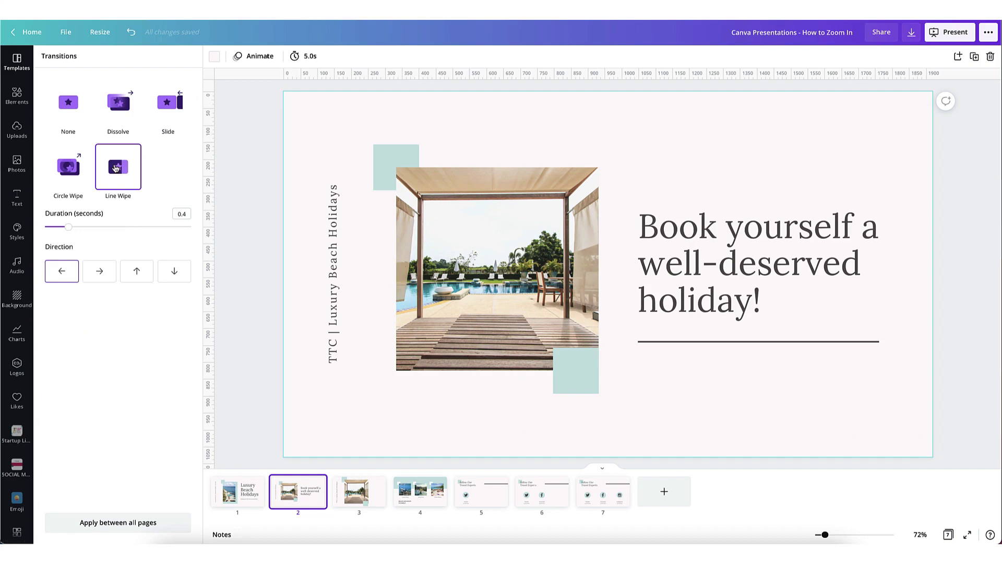
click(99, 271)
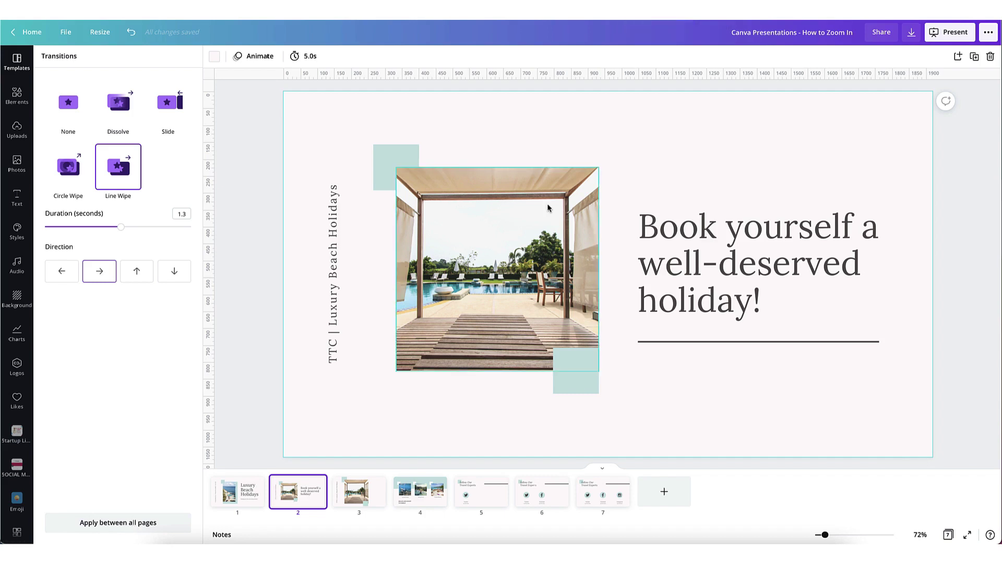
- Give slide 3 a Slide transition moving to the right
click(375, 494)
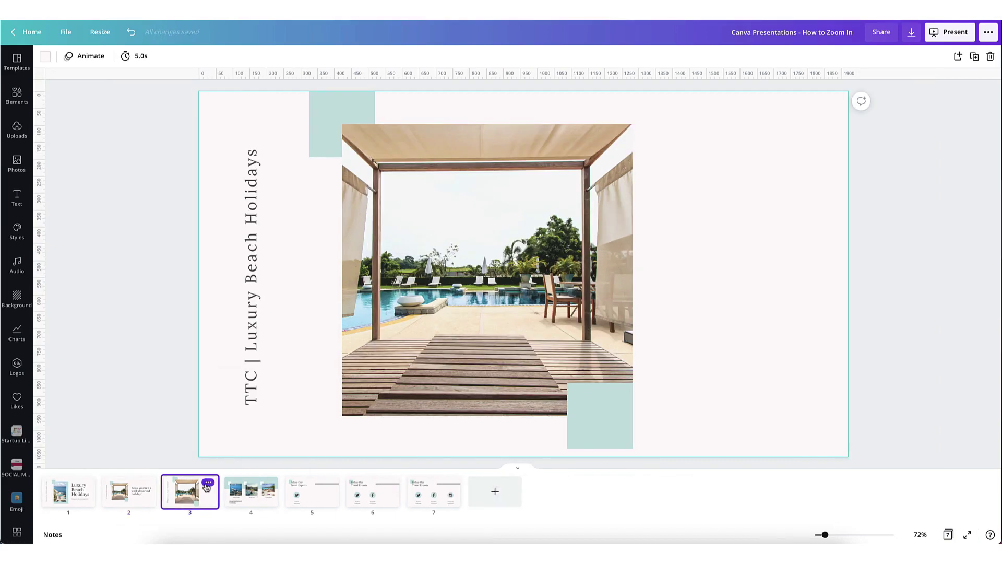
click(208, 480)
click(230, 418)
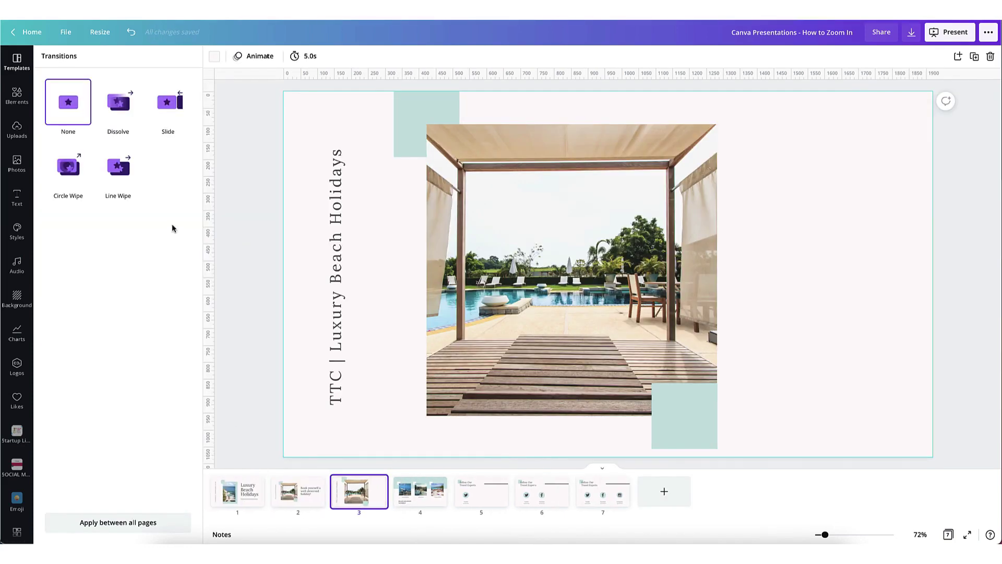
click(166, 116)
click(99, 205)
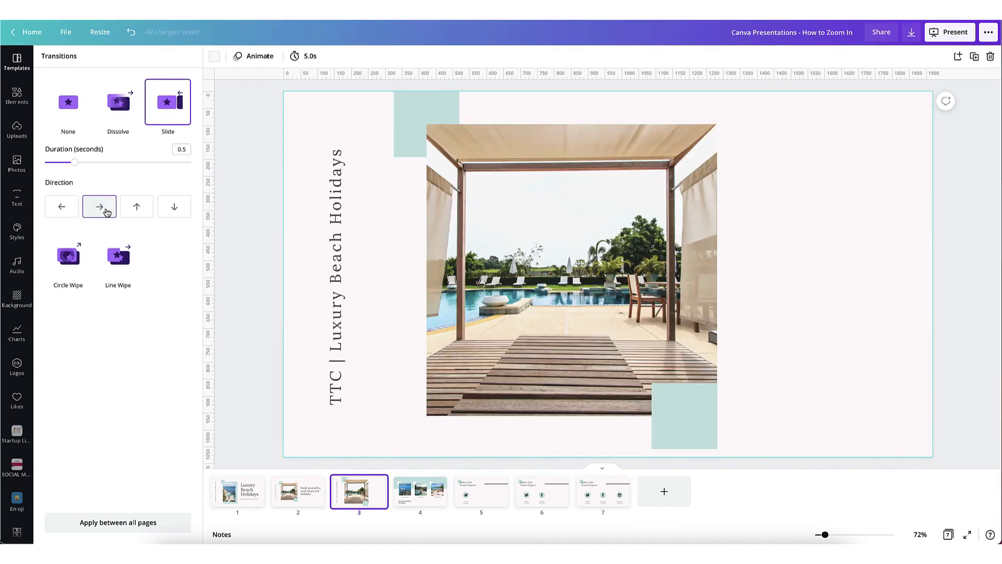
- Give slide 4 a Circle Wipe transition, then display slide 7, the social media page
click(414, 489)
click(269, 482)
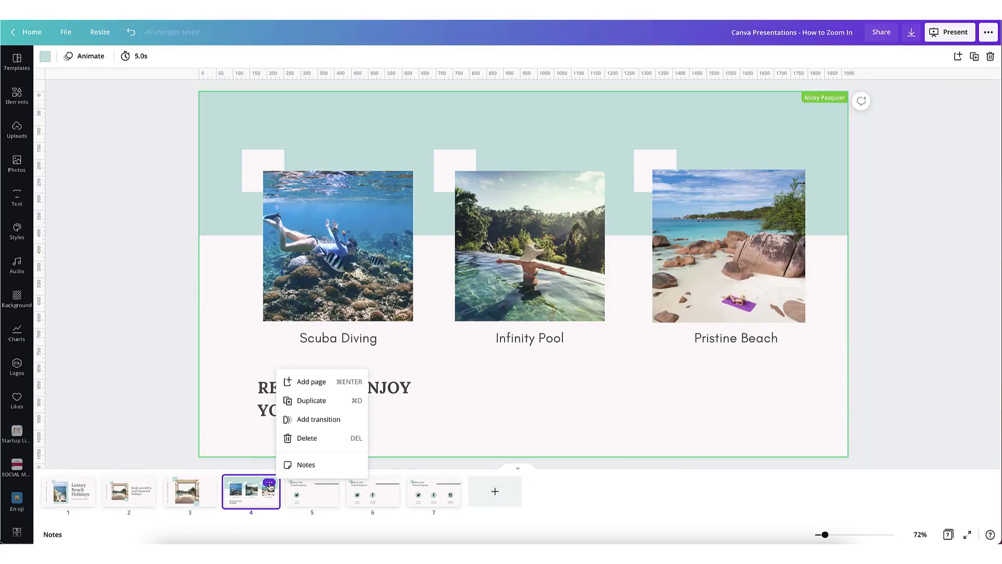
click(289, 421)
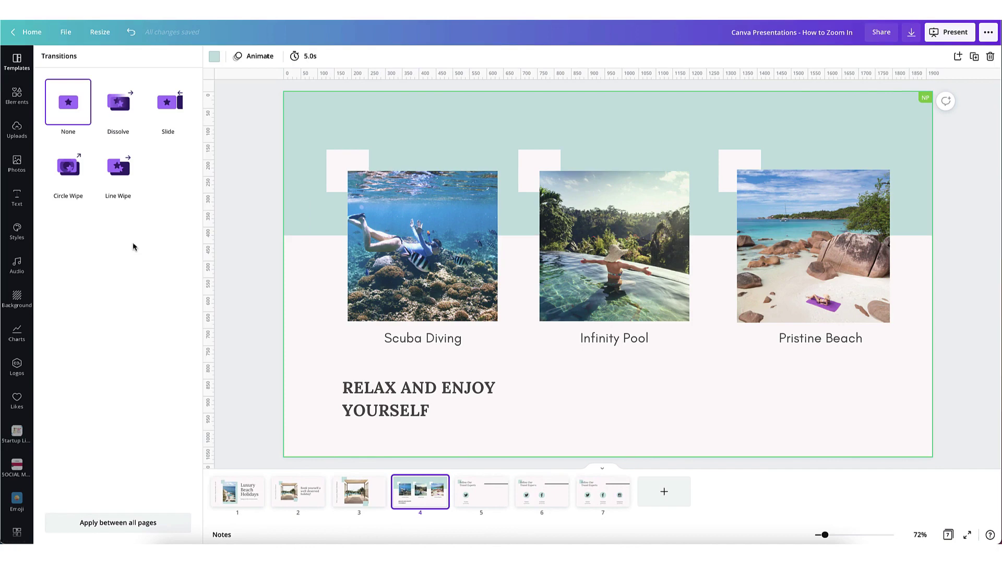
click(73, 180)
click(603, 491)
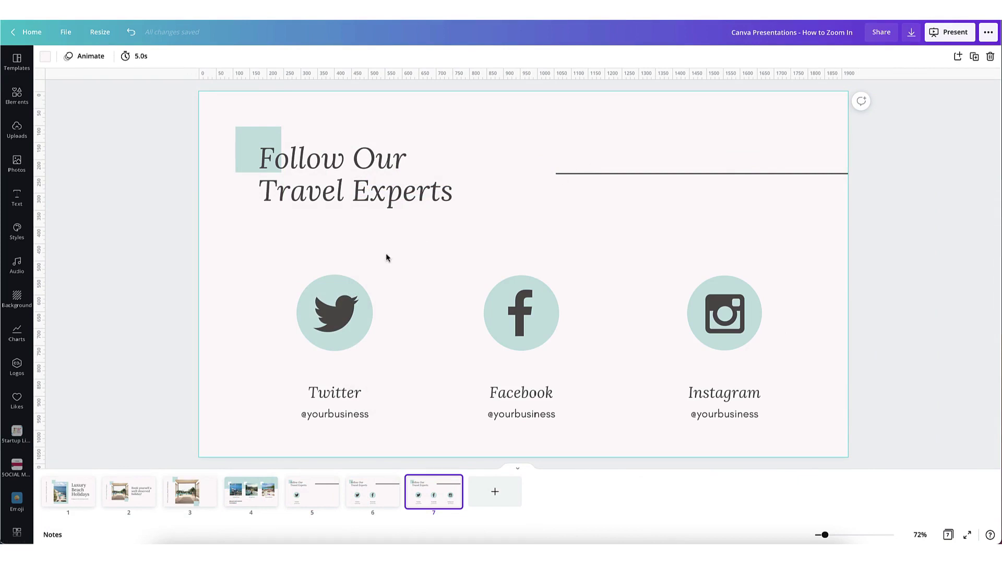
- Go to the Luxury Beach Holidays title slide and open presentation options, keeping Standard type
click(91, 496)
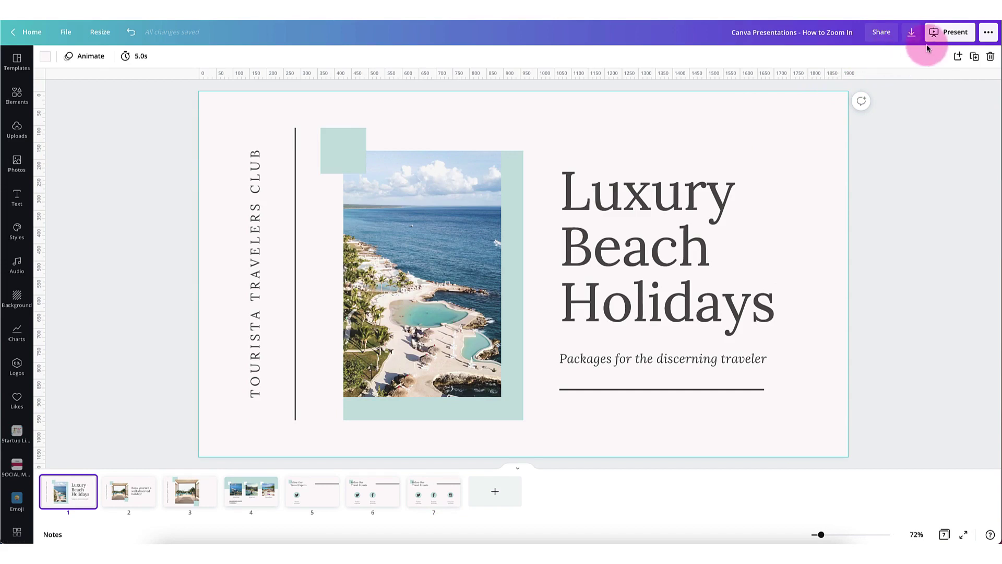
click(946, 32)
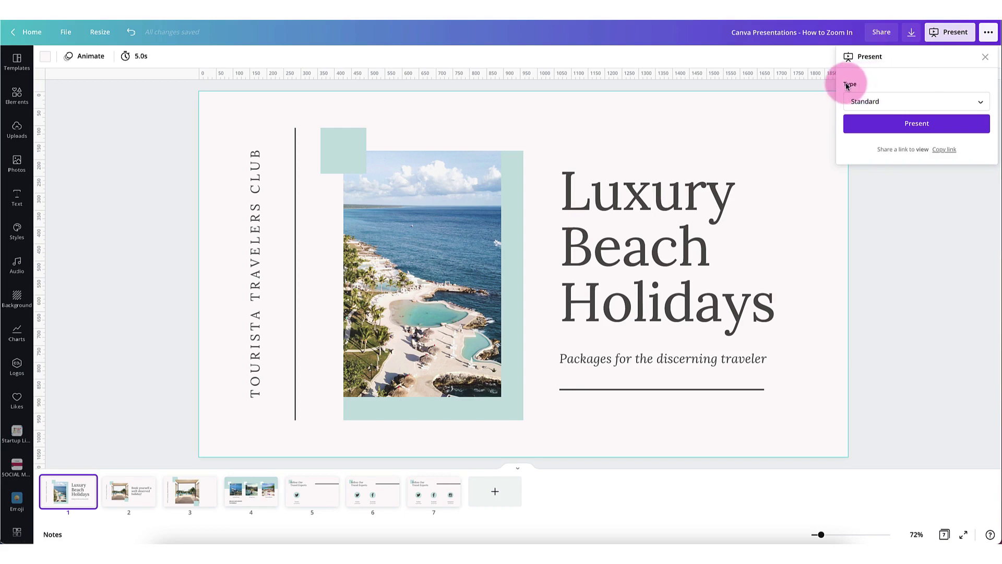
click(876, 103)
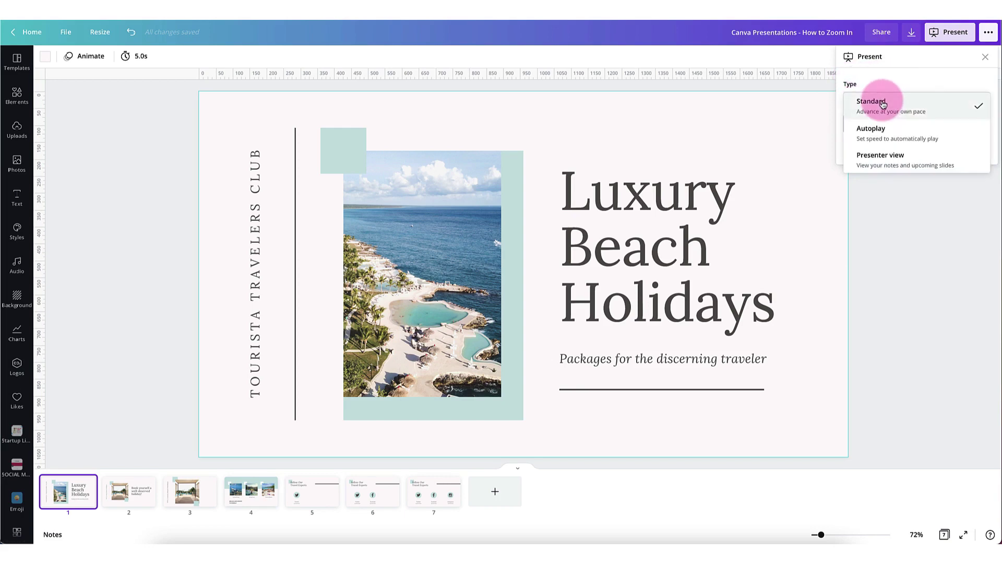
click(883, 105)
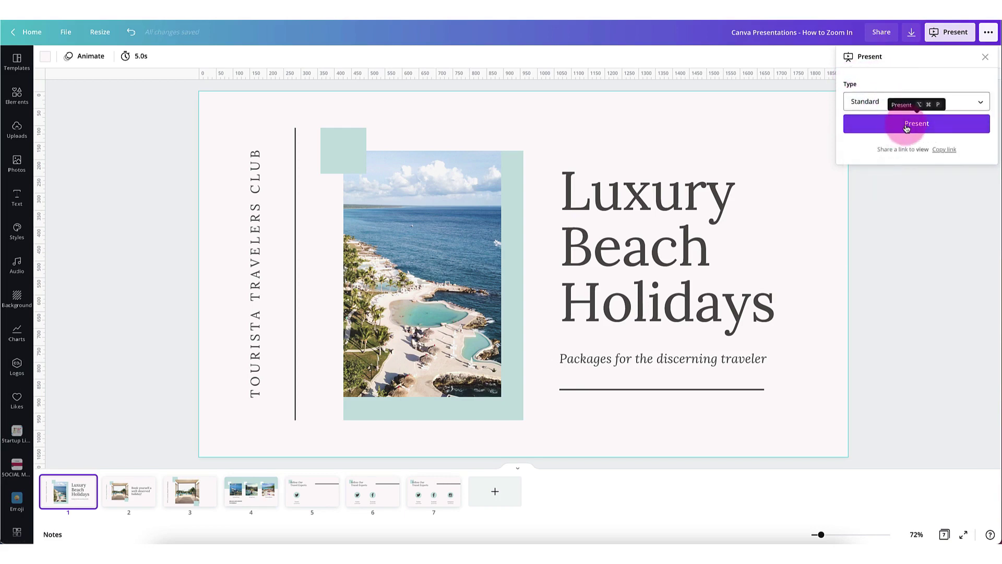
- Play the whole deck full screen from the title slide to the end
click(906, 125)
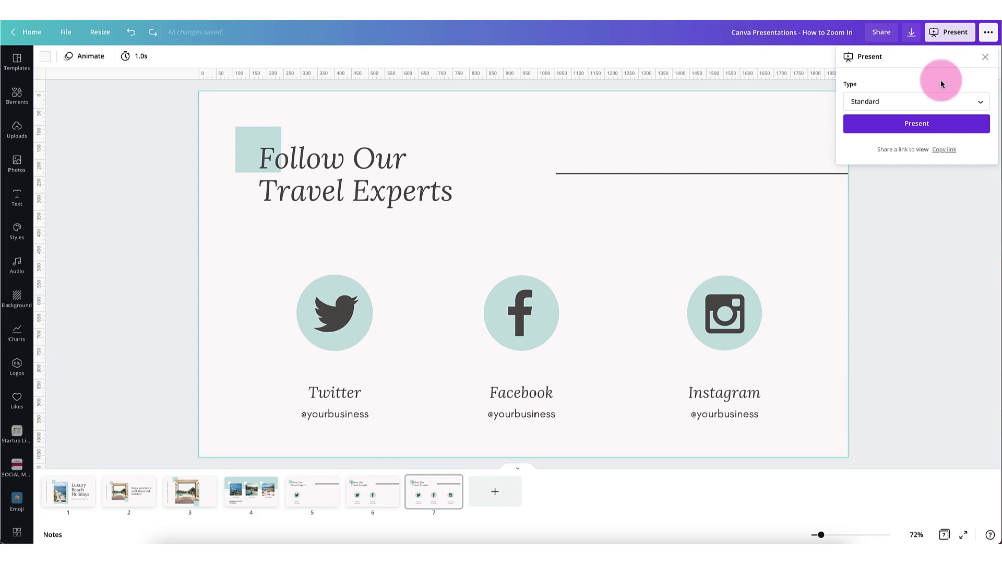
- Copy a view link to the presentation and close the Present panel
click(942, 151)
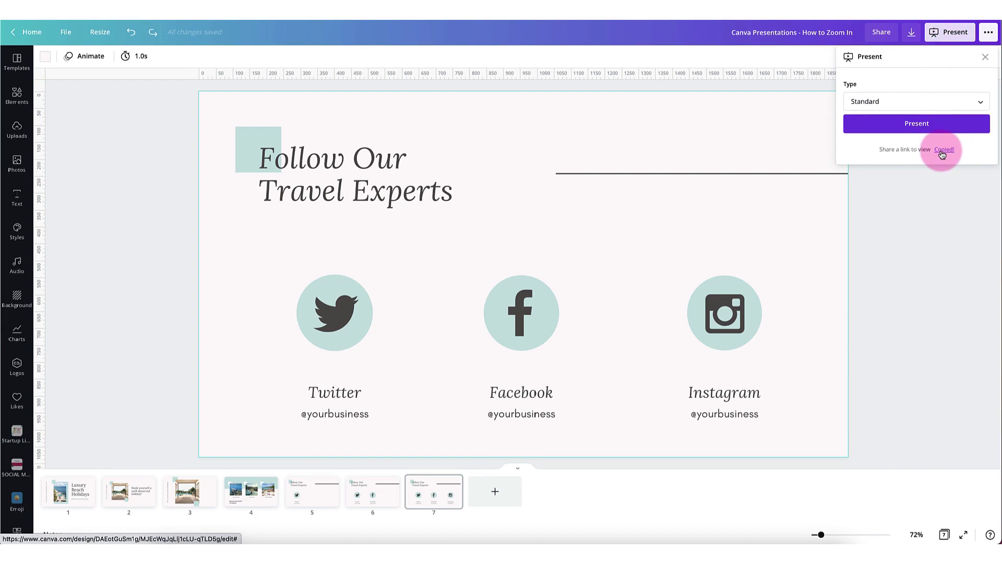
click(914, 195)
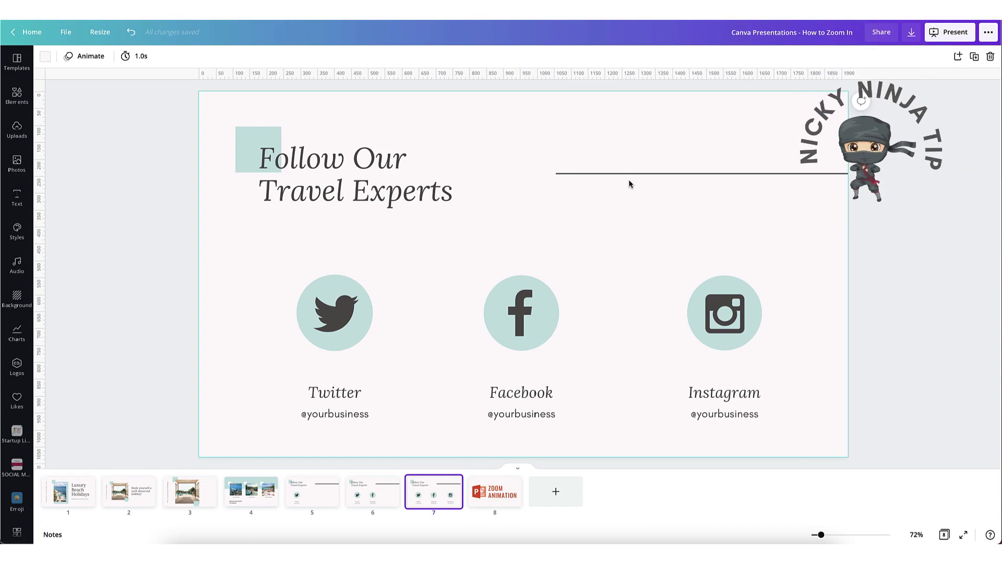
- Bring up the Zoom Animation page 8 in the editor
click(484, 499)
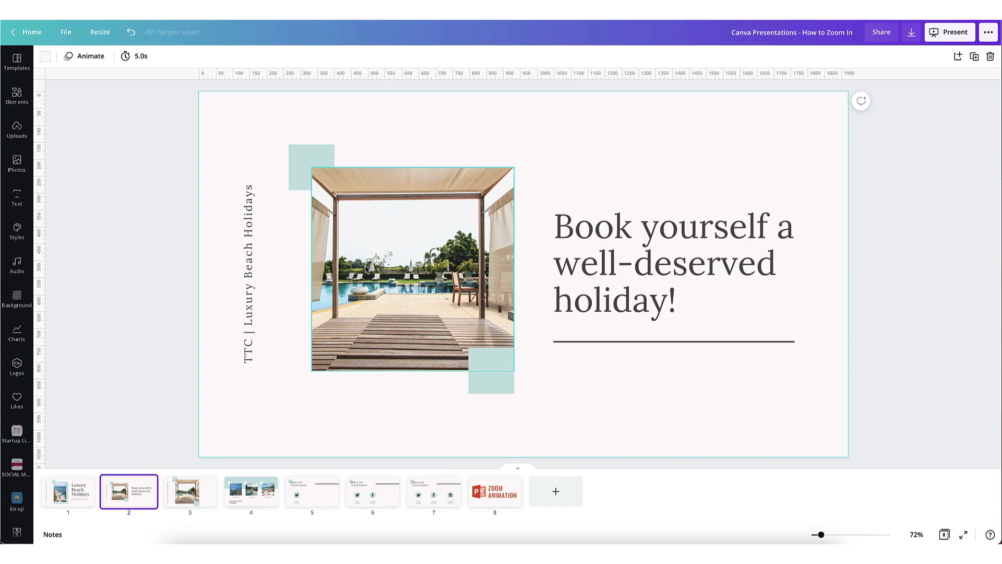
- Duplicate the booking slide as page 3, then delete the copy's headline and underline
click(147, 484)
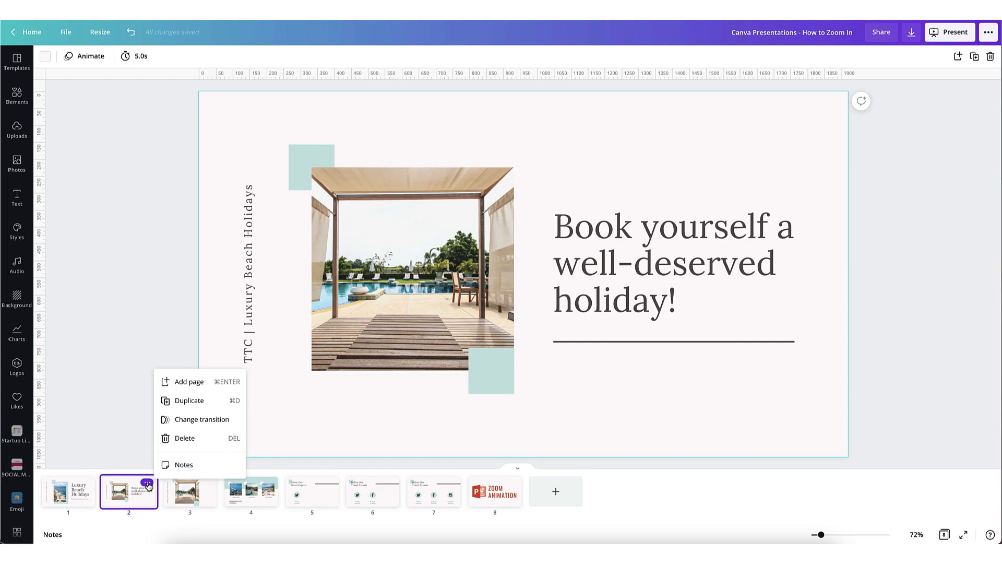
click(178, 403)
mouse_move(175, 477)
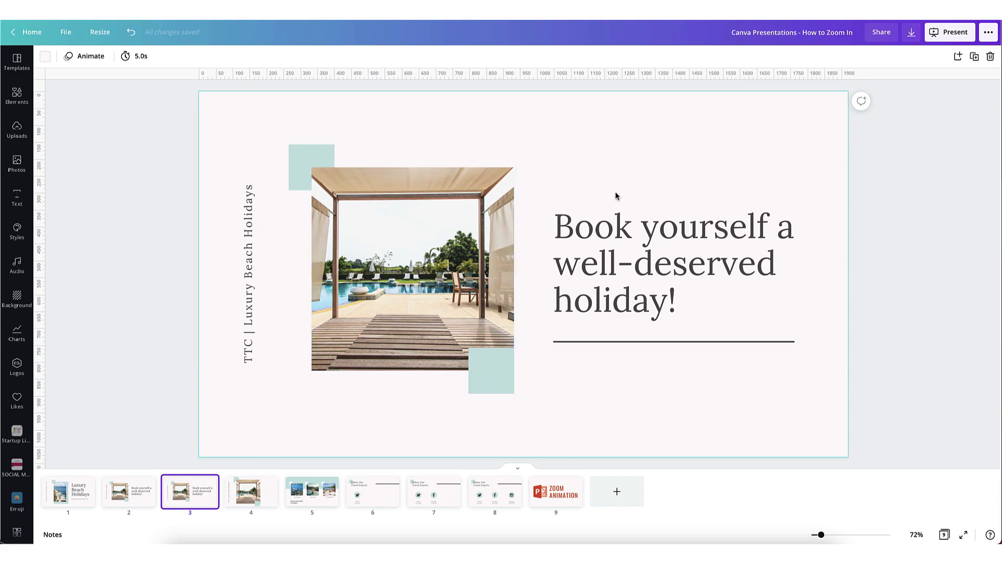
drag(596, 187, 641, 361)
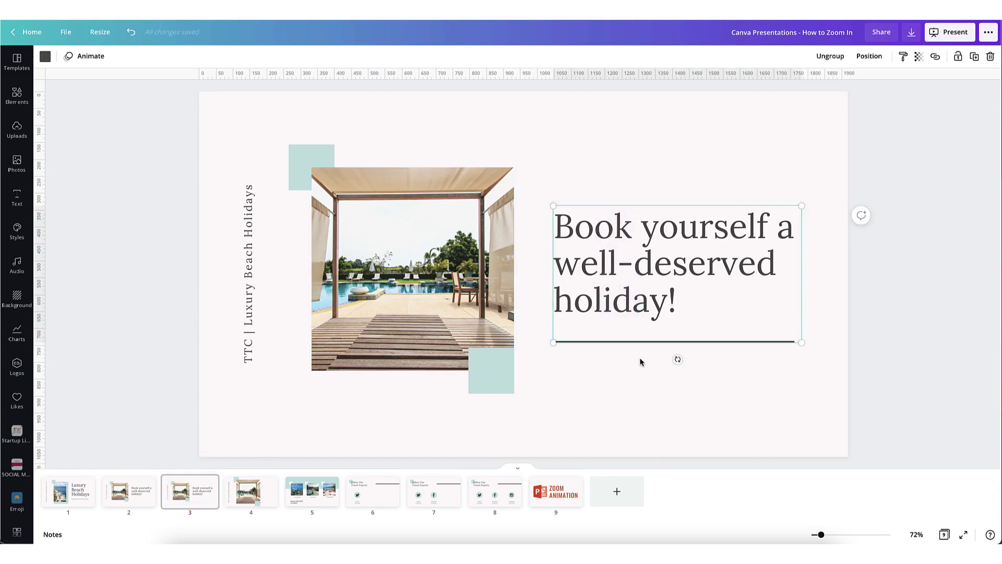
key(Delete)
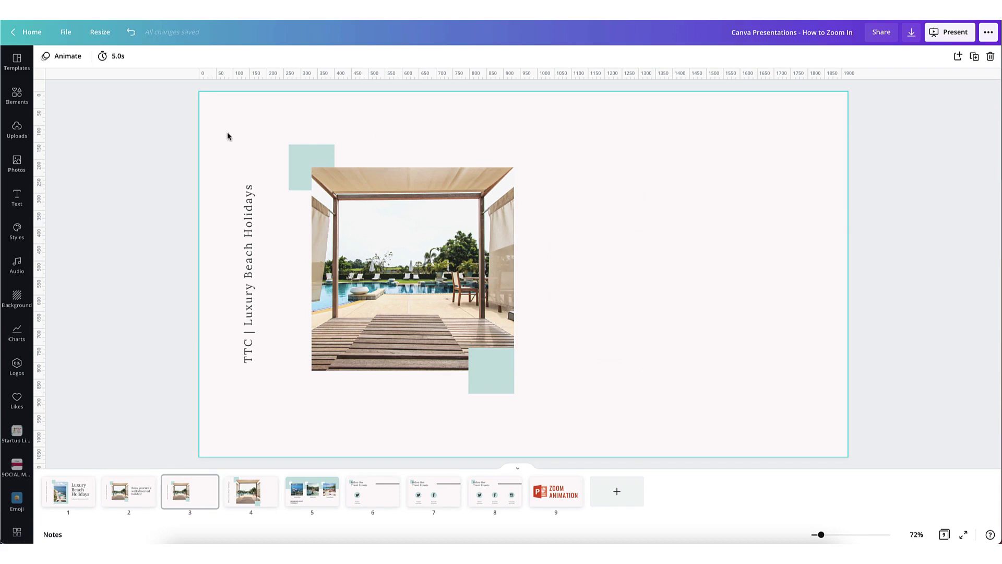
- Group the vertical tagline, pergola photo and teal squares, then enlarge the group to full page height
drag(229, 133, 538, 416)
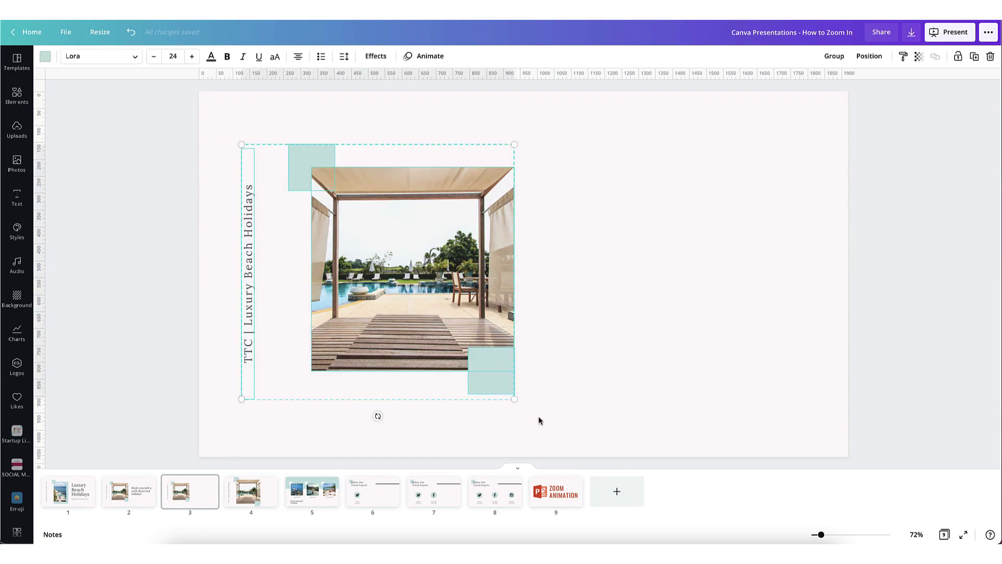
click(835, 57)
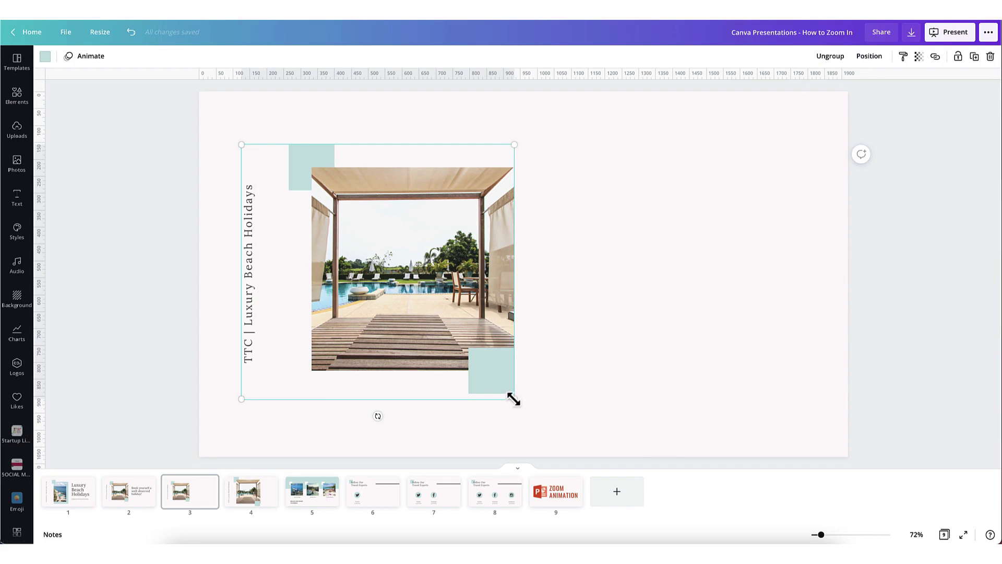
drag(514, 399, 575, 456)
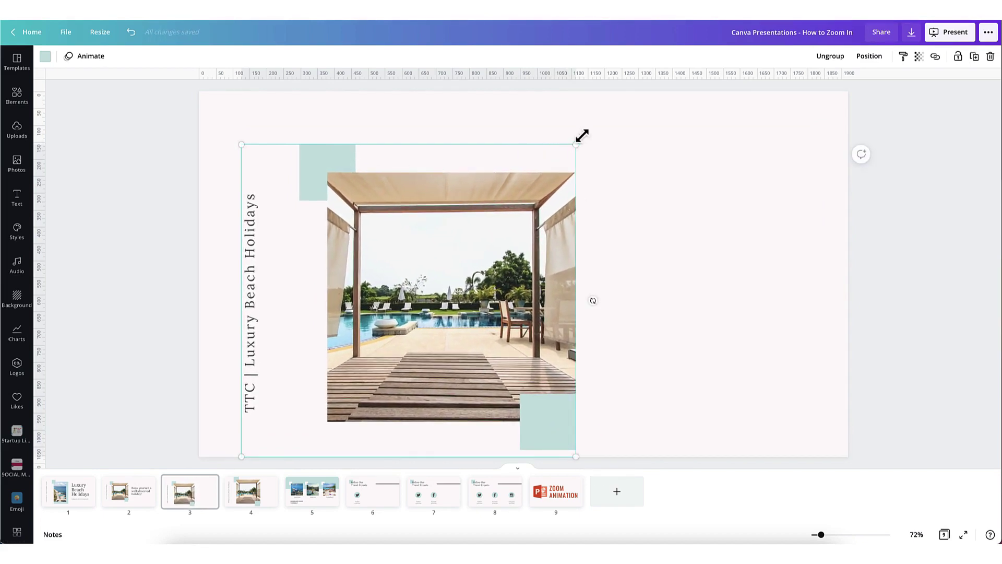
drag(581, 136, 637, 93)
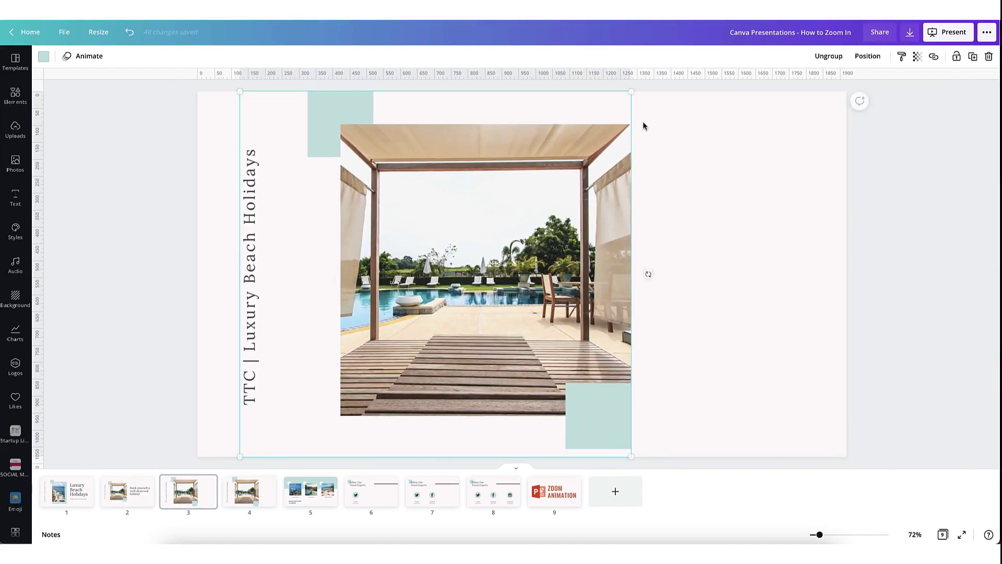
- Give slide 2 a Dissolve transition lasting 2 seconds
click(692, 255)
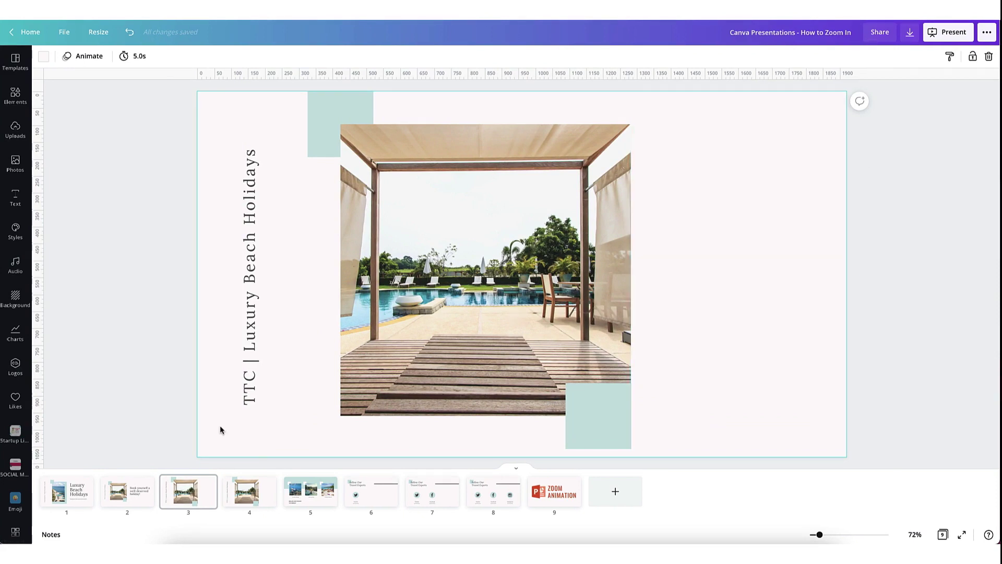
click(140, 499)
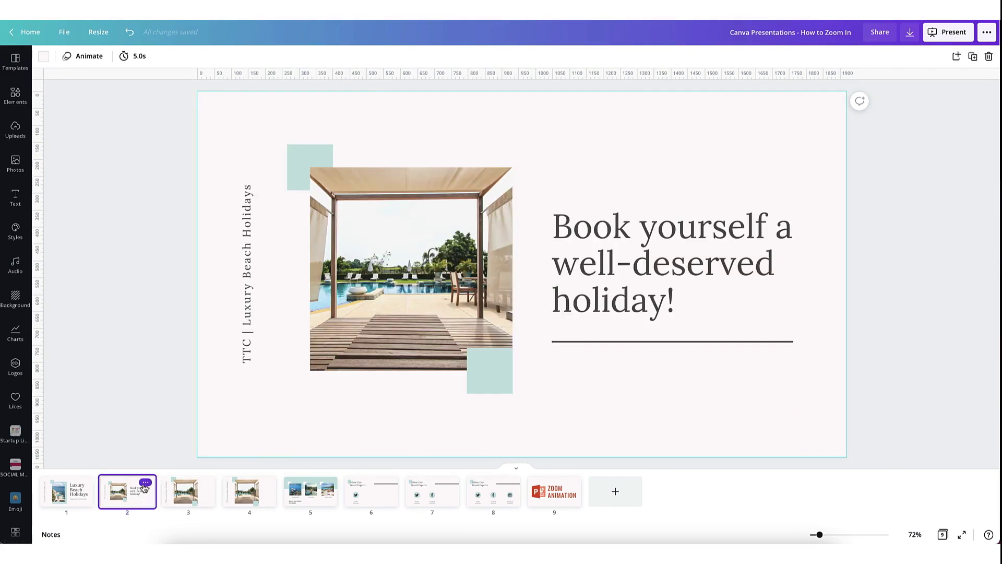
click(144, 483)
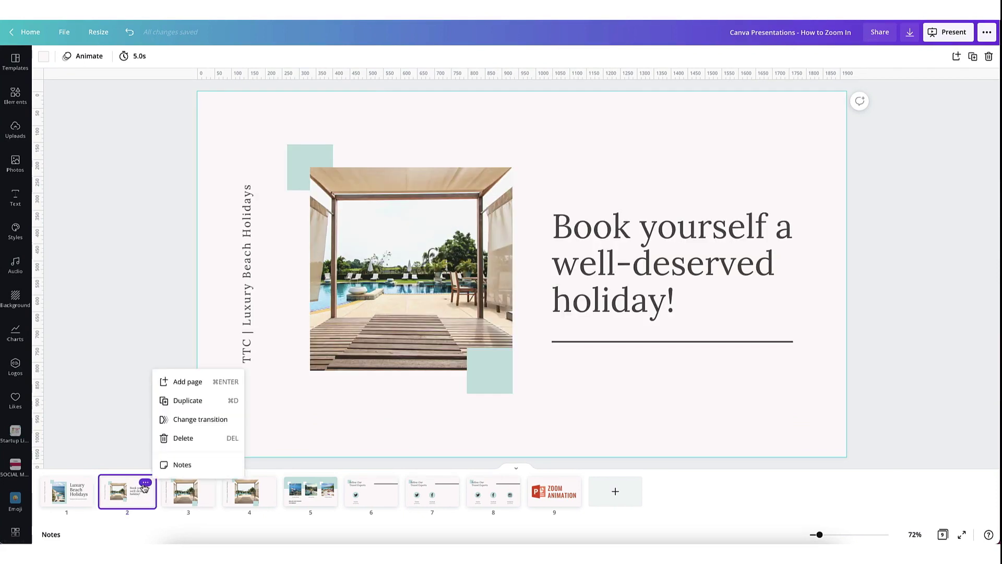
click(178, 420)
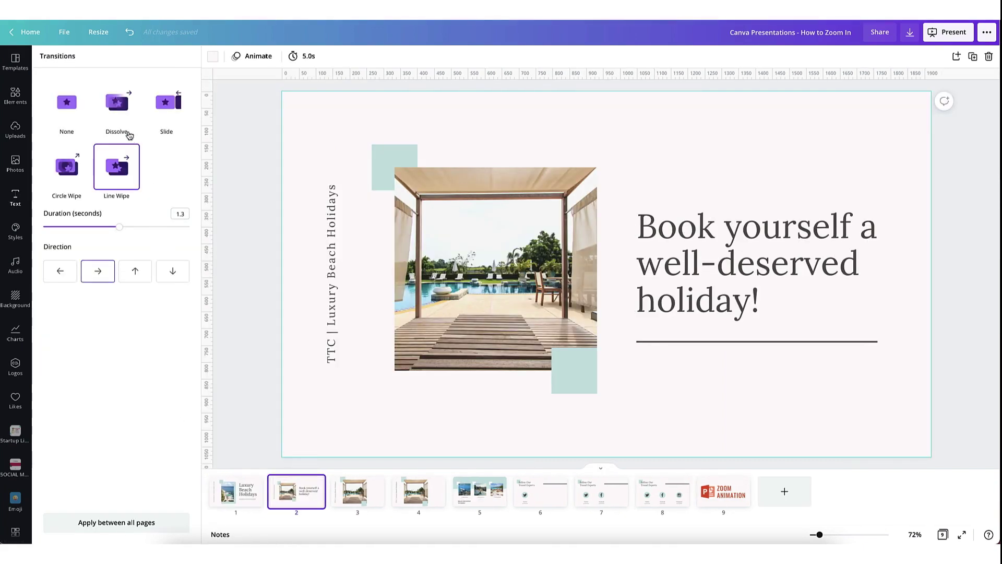
click(116, 108)
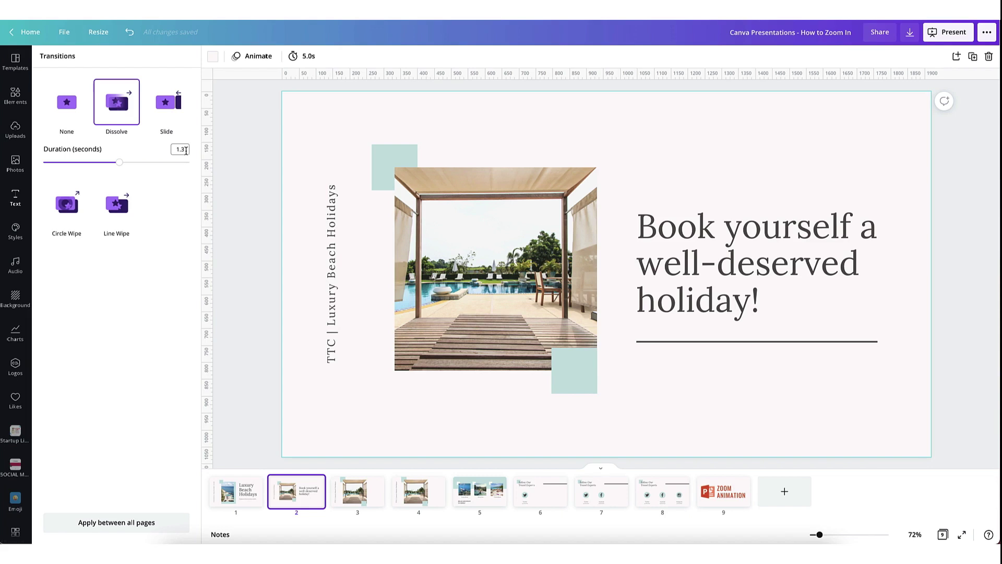
click(185, 150)
text(2)
key(Return)
- Start the full-screen presentation from the Luxury Beach Holidays title slide
click(242, 499)
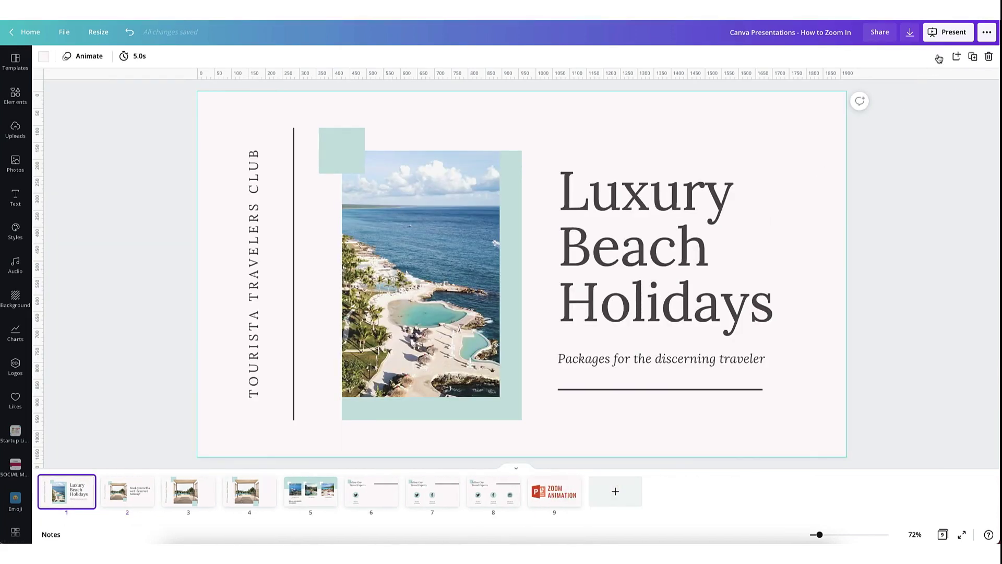
click(942, 35)
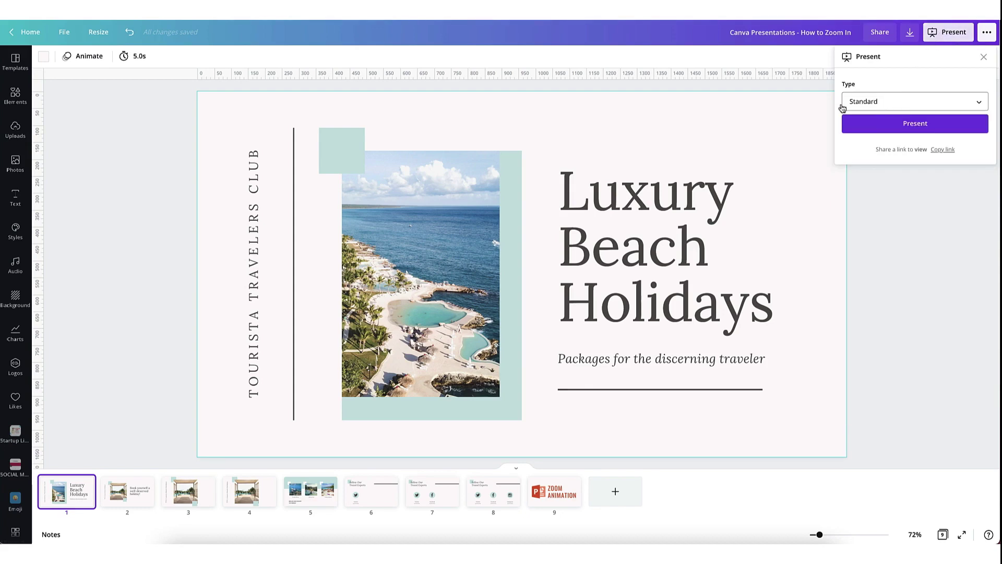
click(913, 128)
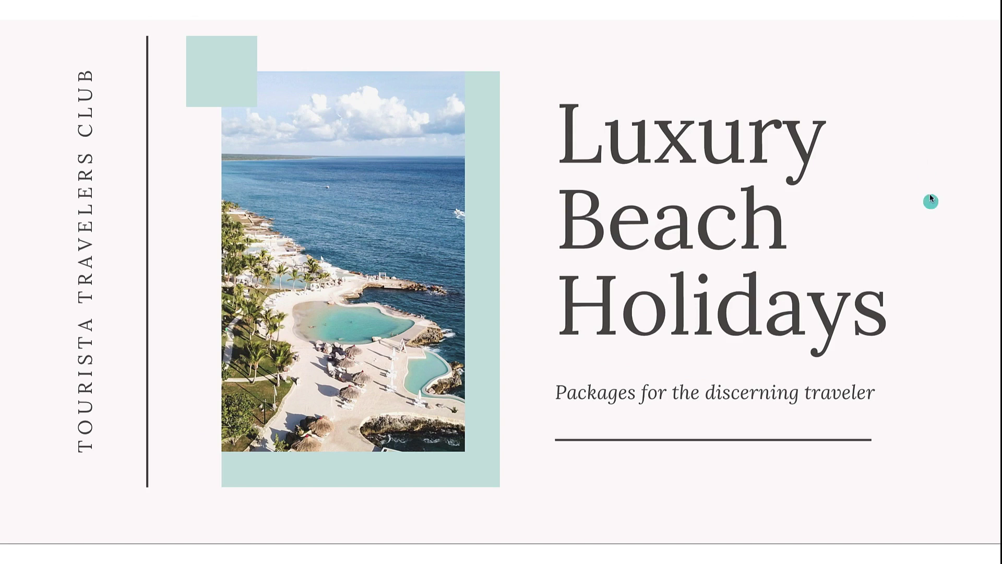